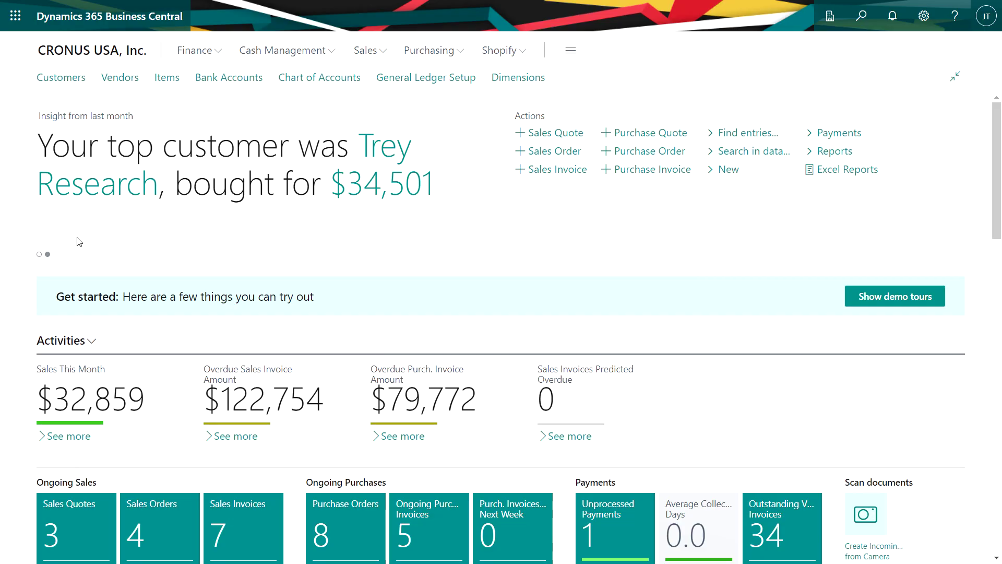
- Create new bank deposit BD00006 with Bank Account No. set to CHECKING
click(313, 50)
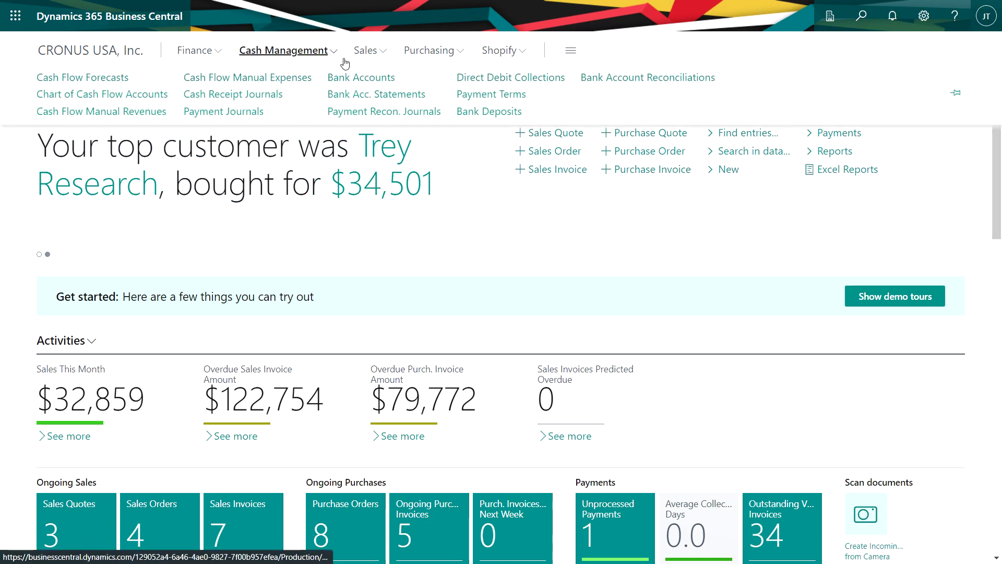
click(460, 112)
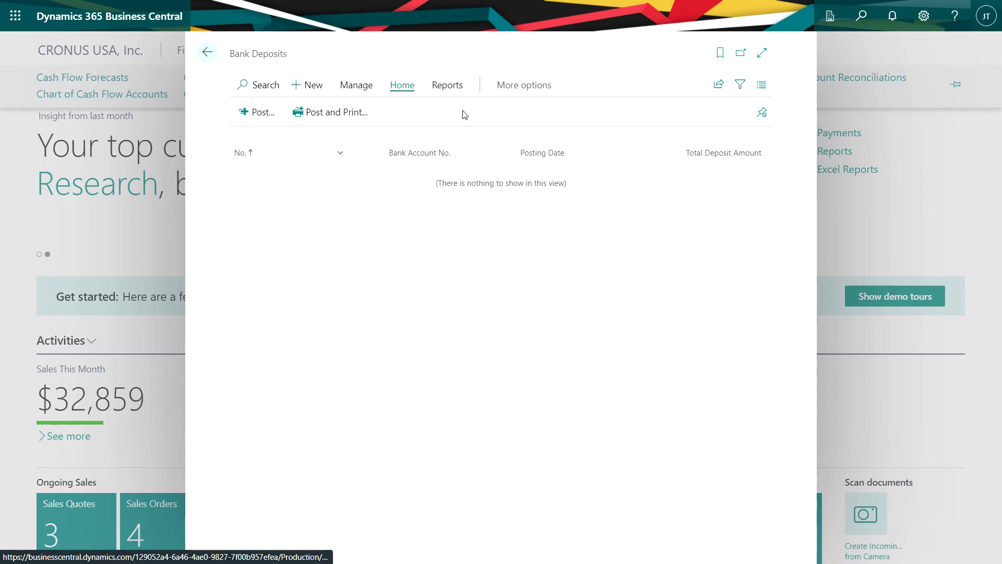
click(315, 88)
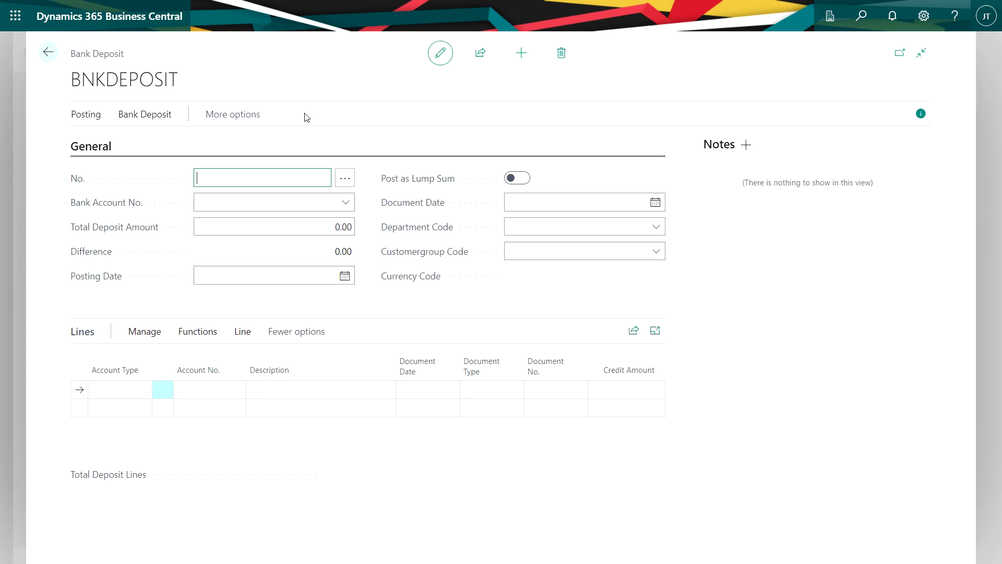
click(342, 203)
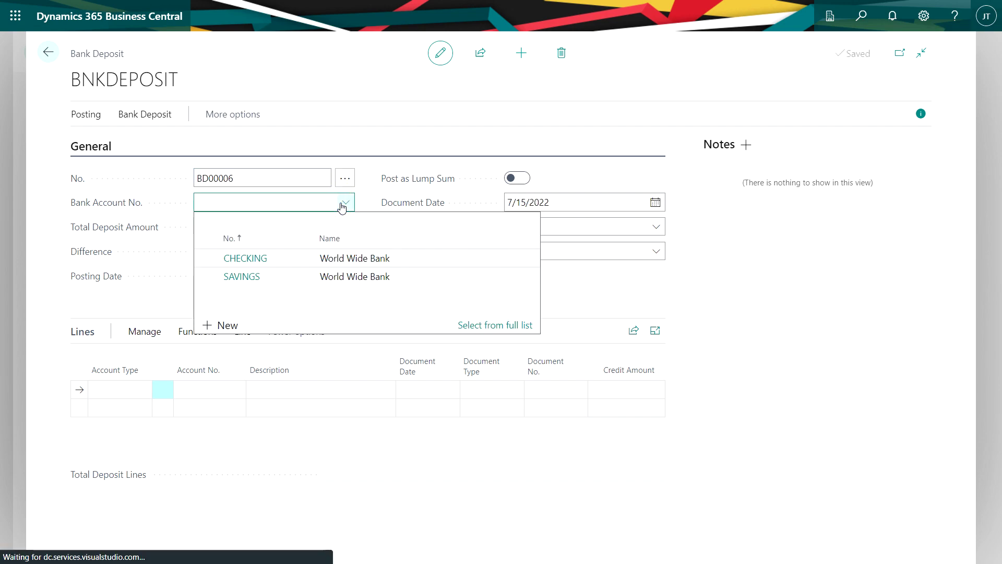
click(246, 259)
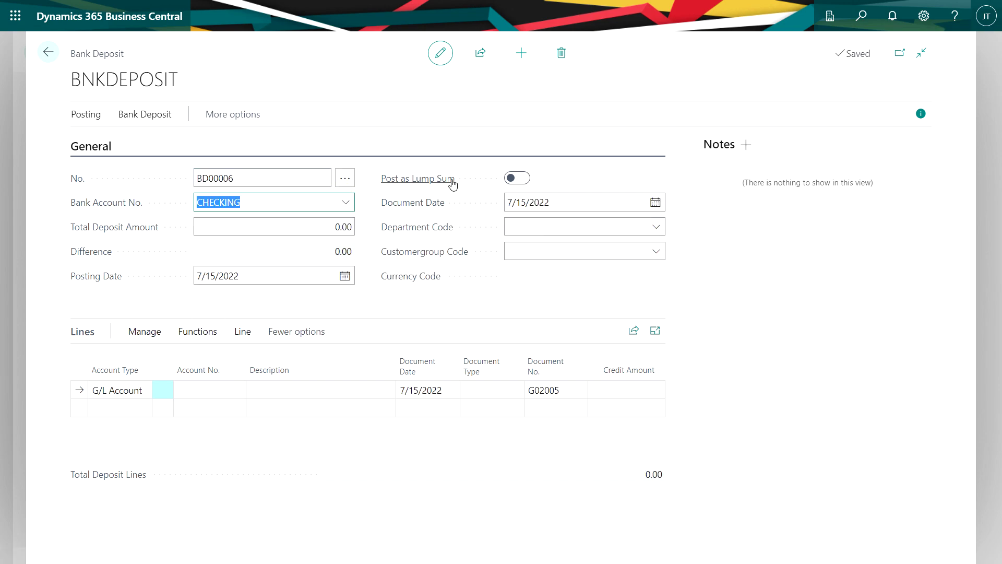
- Turn on Post as Lump Sum and move to the first line's Account Type
mouse_move(452, 184)
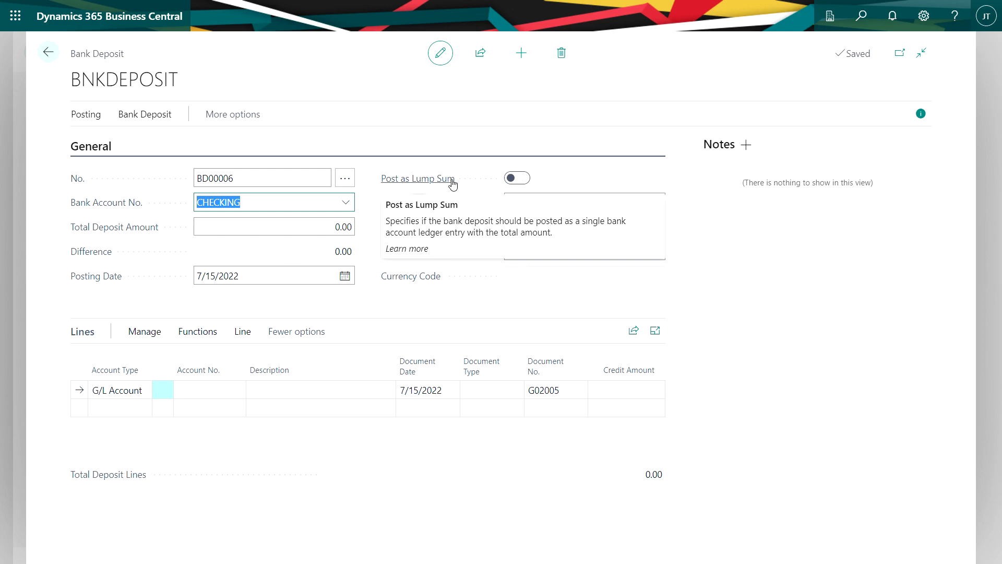
click(522, 179)
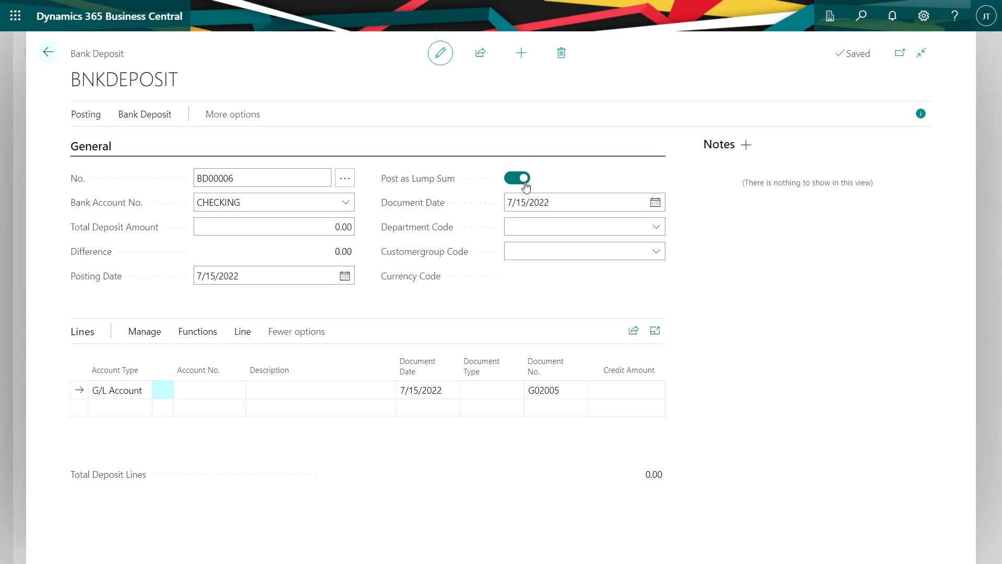
mouse_move(441, 277)
click(136, 392)
- Set the first line to Customer 20000 Trey Research with Document No. 6786909
click(131, 416)
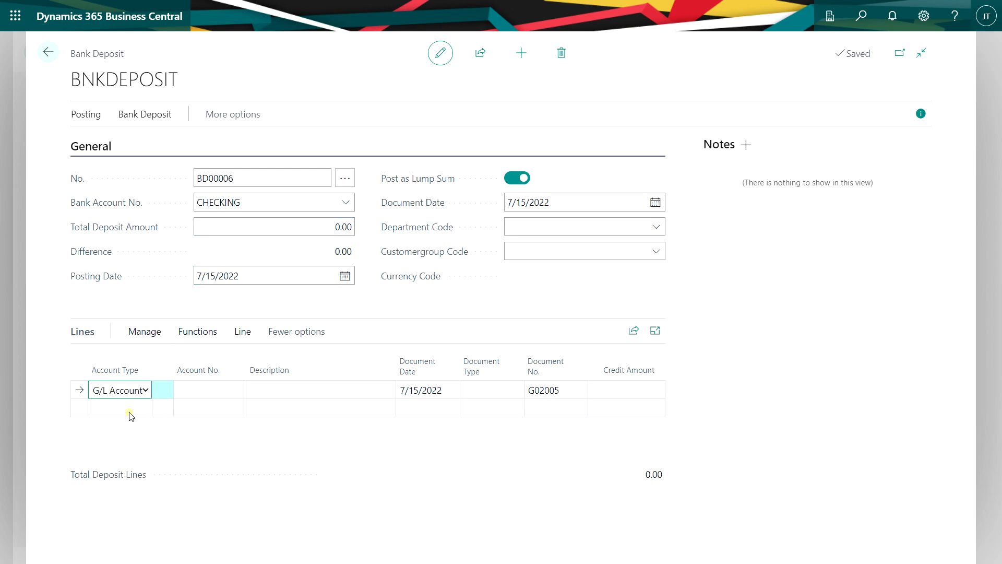
click(219, 392)
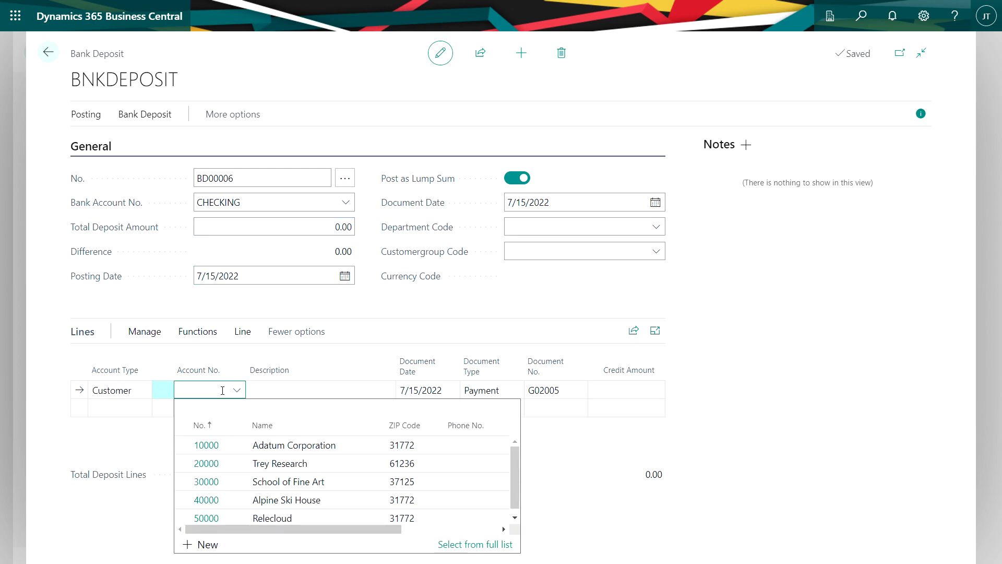
click(213, 467)
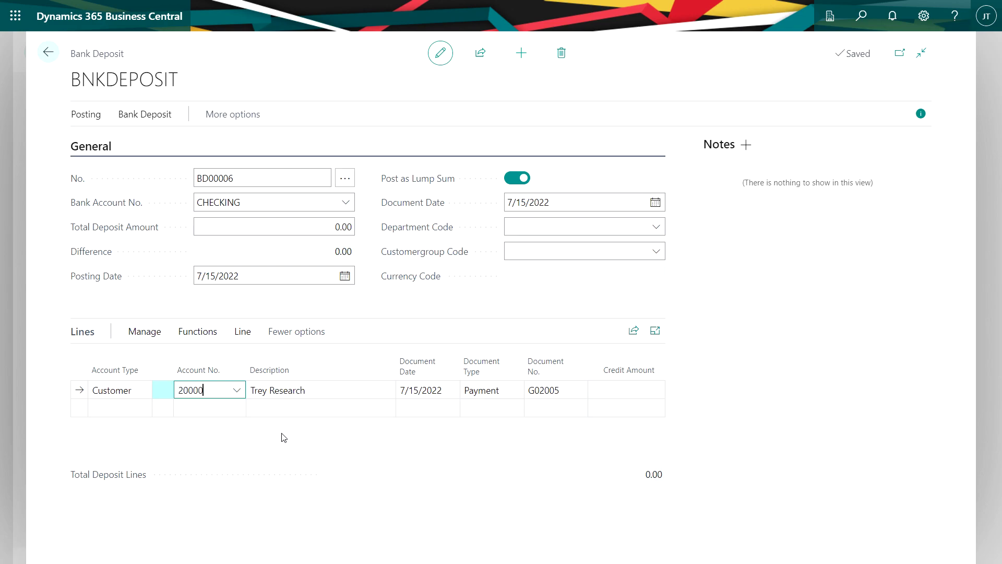
click(573, 392)
double_click(573, 392)
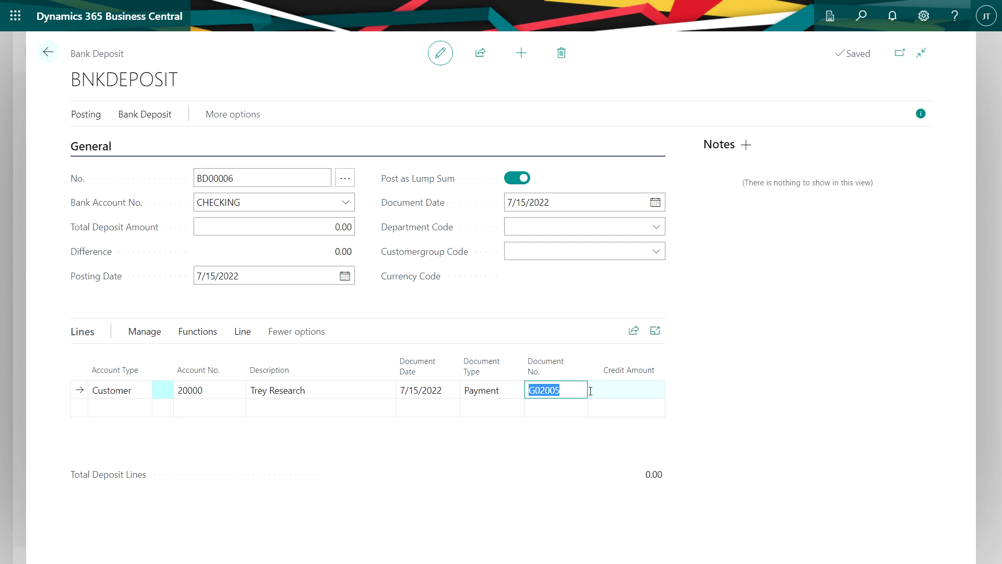
text(6786909)
click(591, 391)
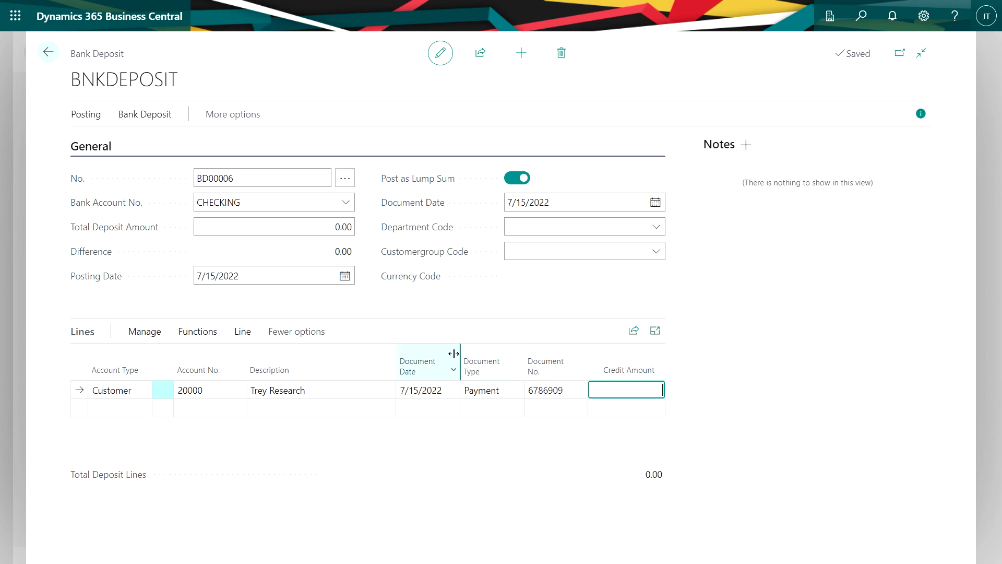
click(207, 333)
- In Apply Customer Entries, set the Applies-to ID on invoice S-INV102223 for 8,858.39
click(138, 360)
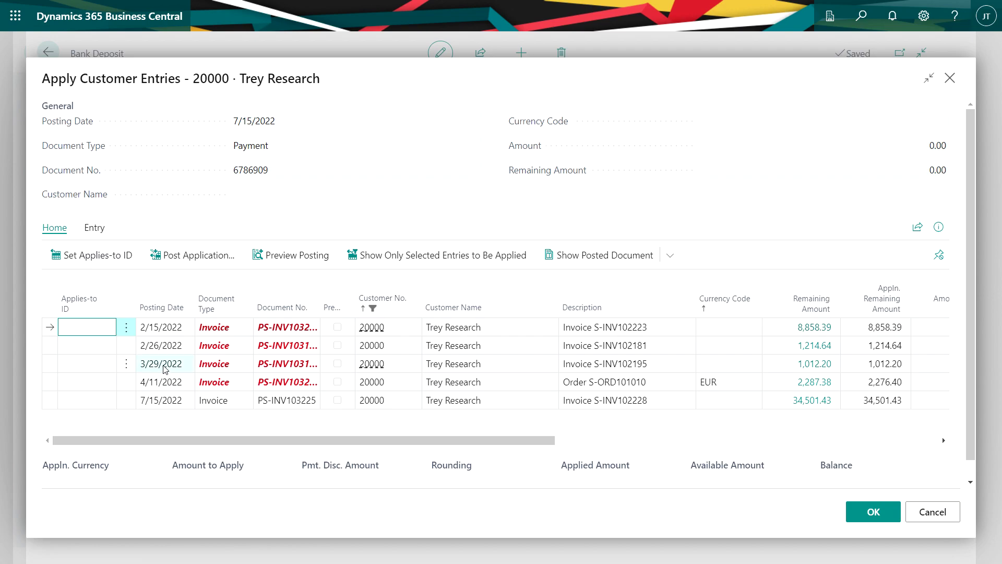
click(69, 256)
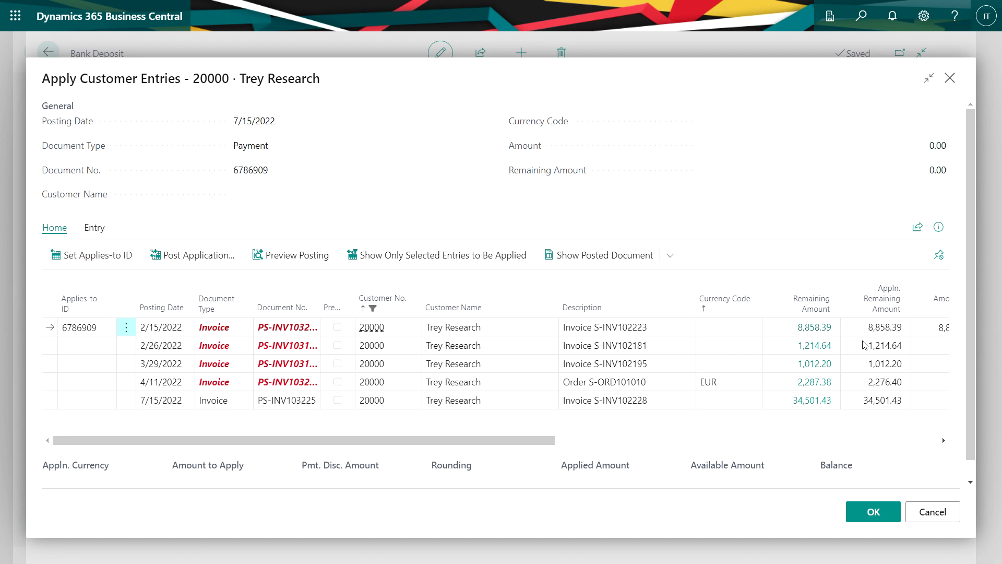
drag(551, 441, 612, 448)
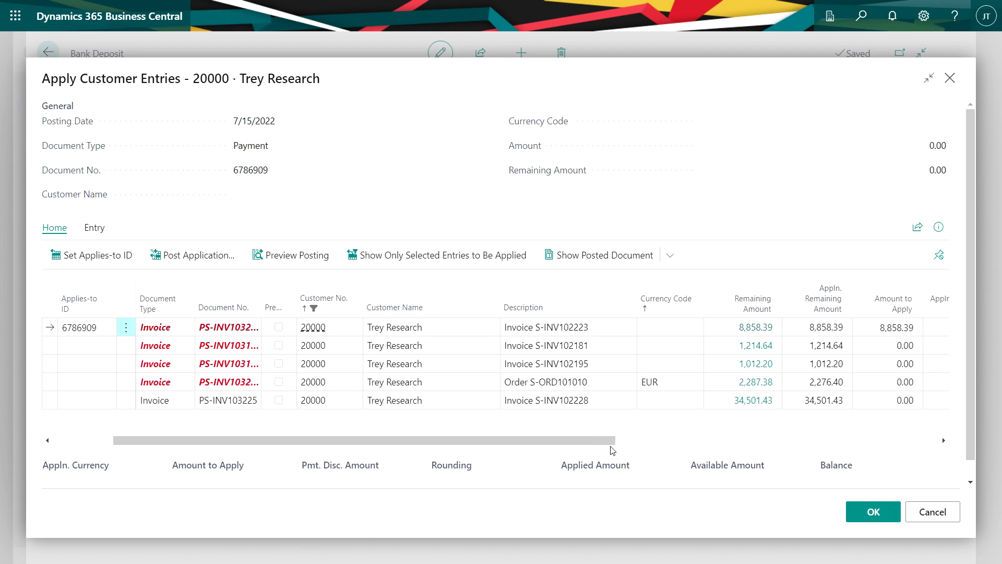
- Set the Applies-to ID on invoice S-INV102181 and change its Amount to Apply to 800
click(104, 345)
click(91, 256)
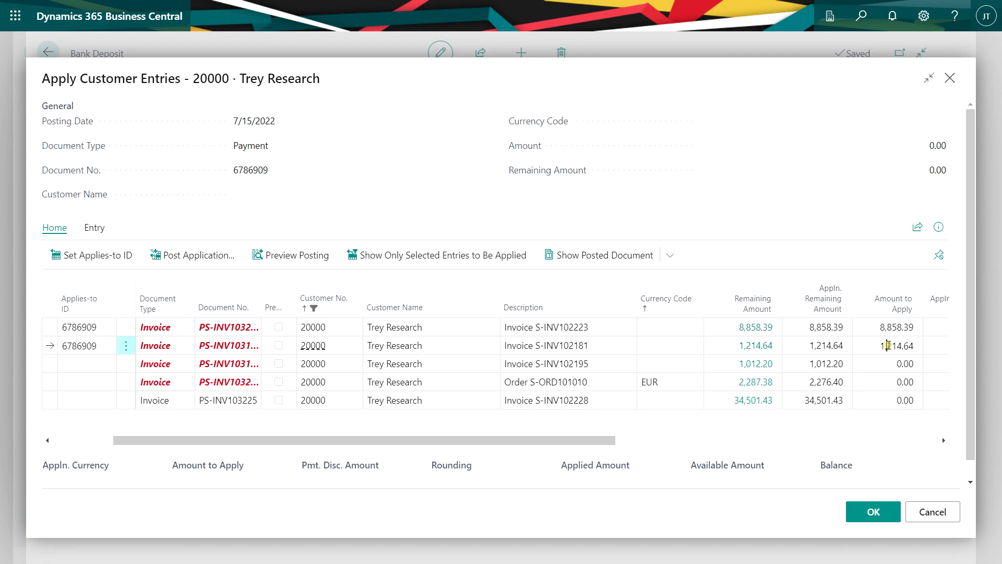
click(887, 347)
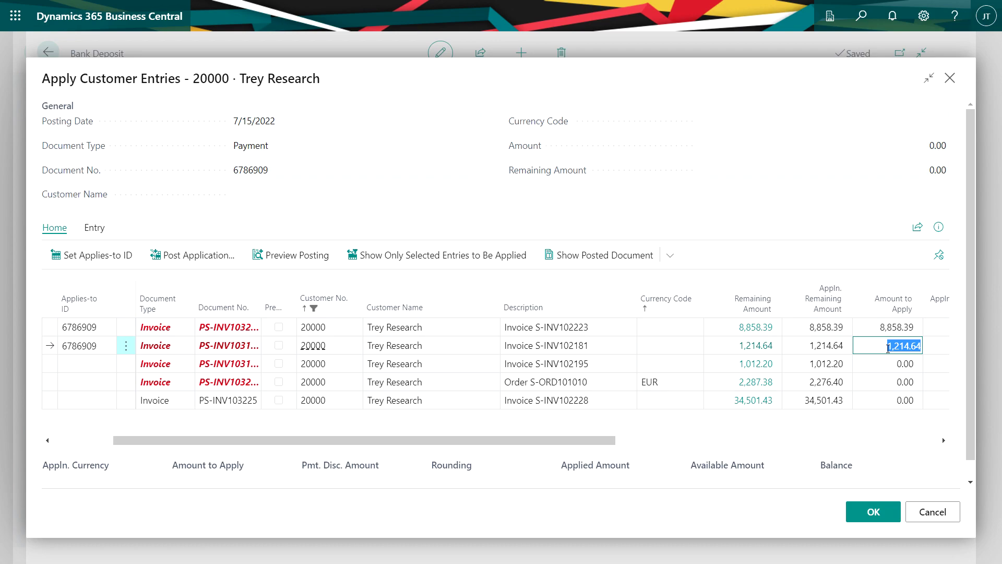
text(800)
key(Tab)
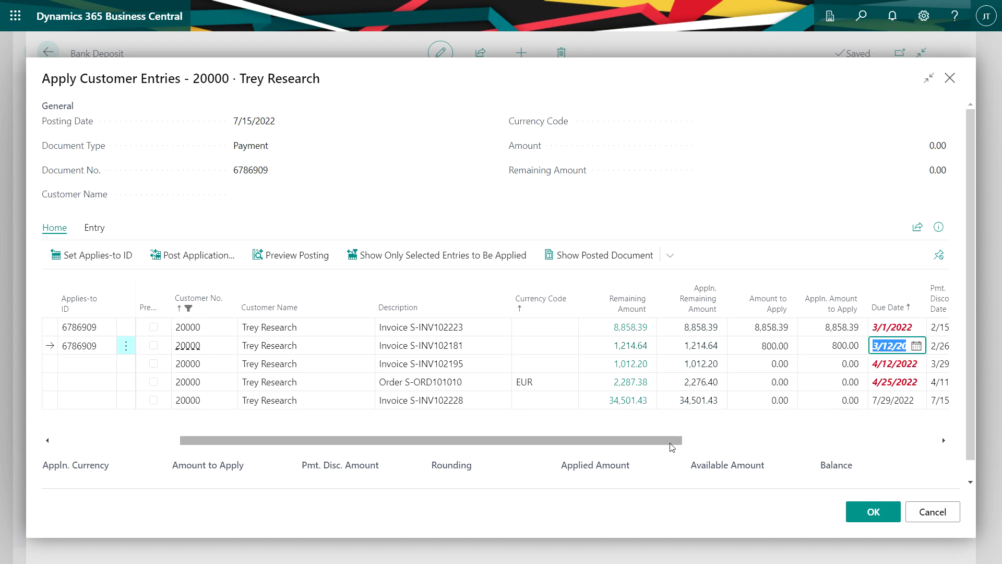
- Check the tolerance date and confirm, giving the Trey Research line a 9,658.39 credit
drag(672, 442, 758, 437)
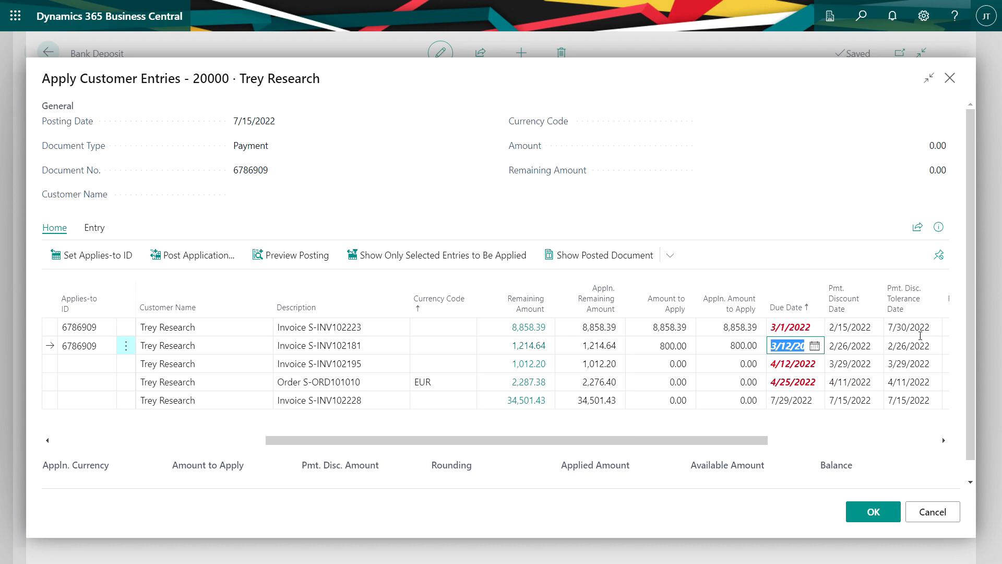
click(919, 327)
click(931, 327)
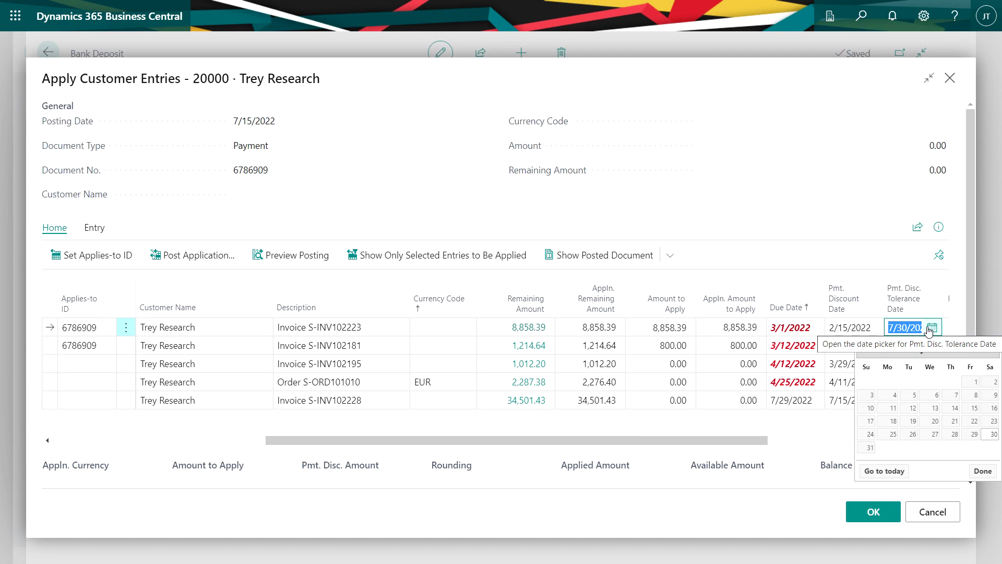
click(869, 522)
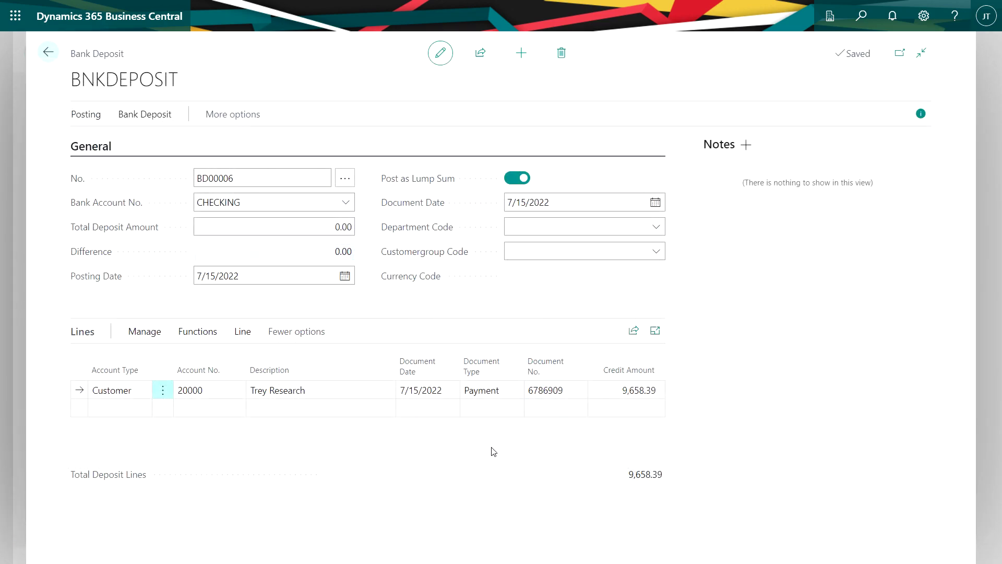
- Add a second line: Customer 30000 School of Fine Art, Document No. 76869698
click(132, 408)
text(c)
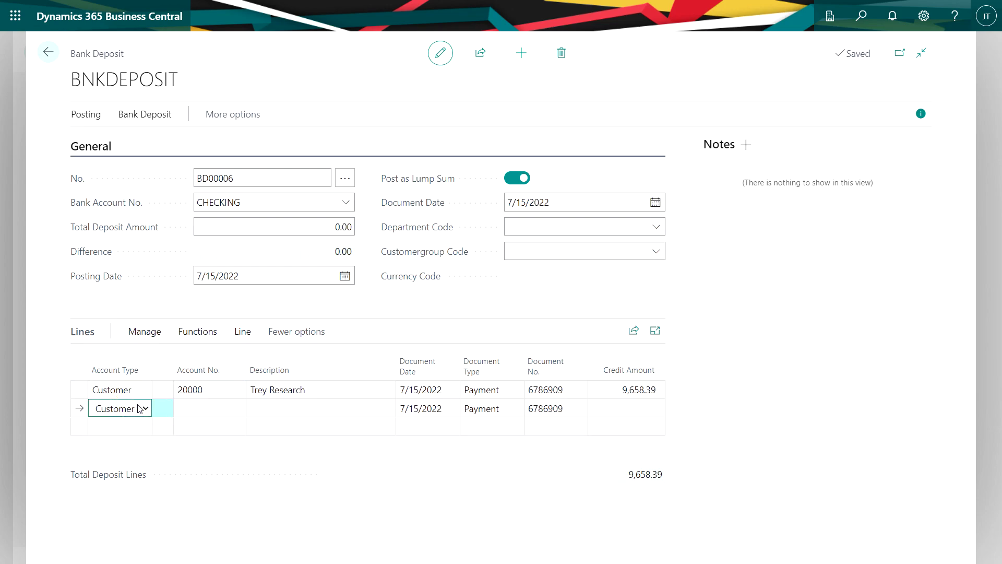
key(Tab)
text(30000)
click(567, 409)
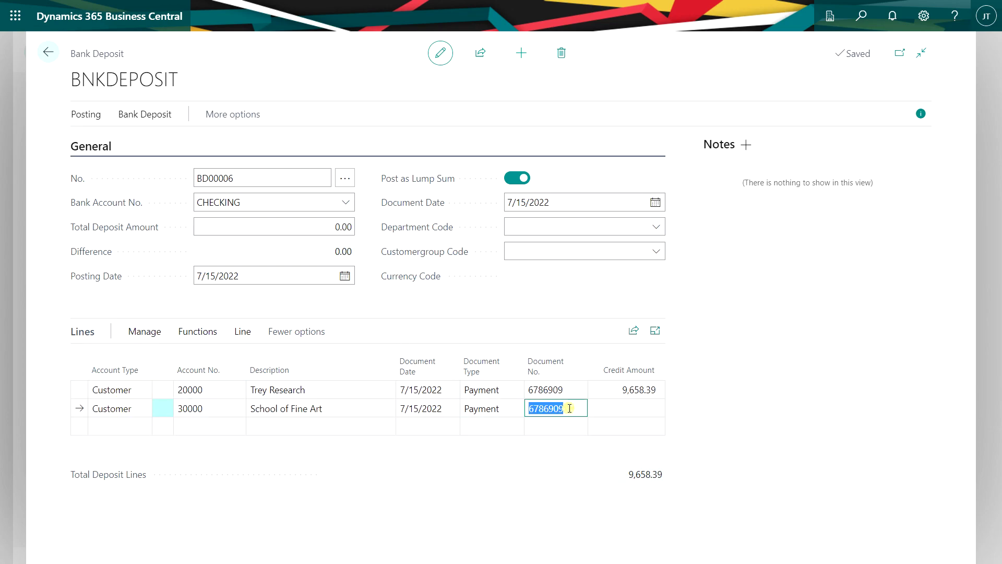
text(76869698)
key(Tab)
- Apply the payment to the 19,944.69 invoice, bringing Total Deposit Lines to 29,603.08
click(197, 331)
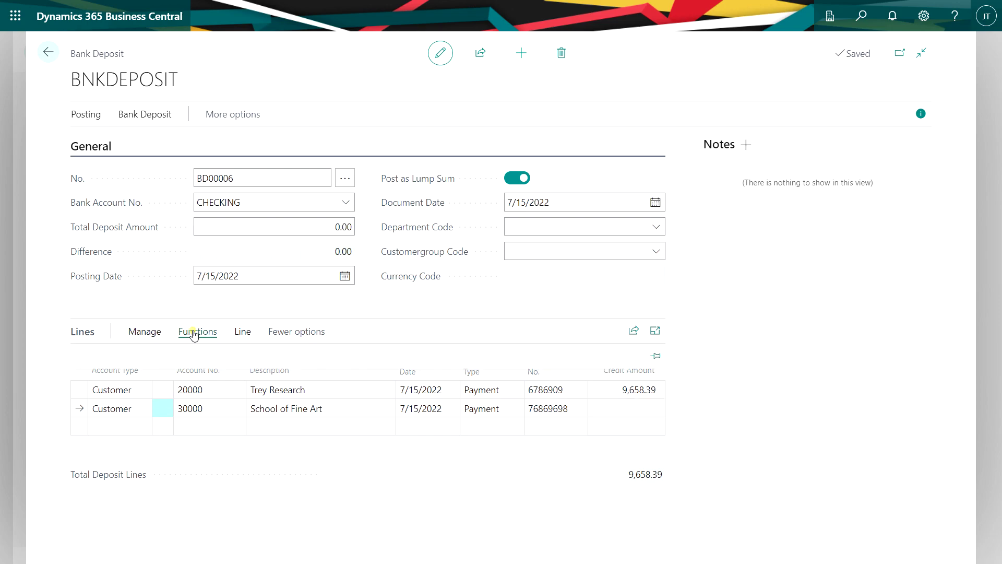
click(115, 359)
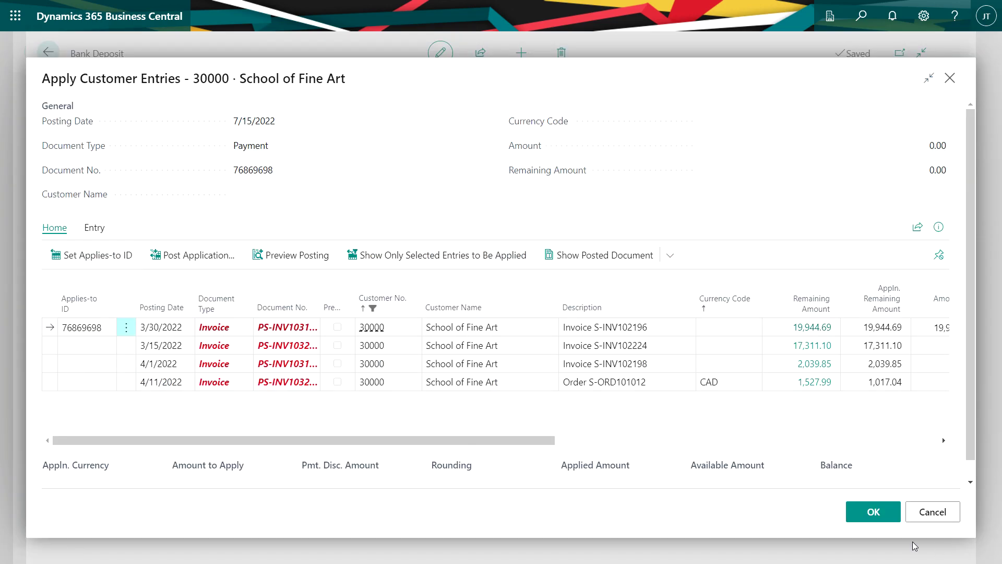
click(875, 514)
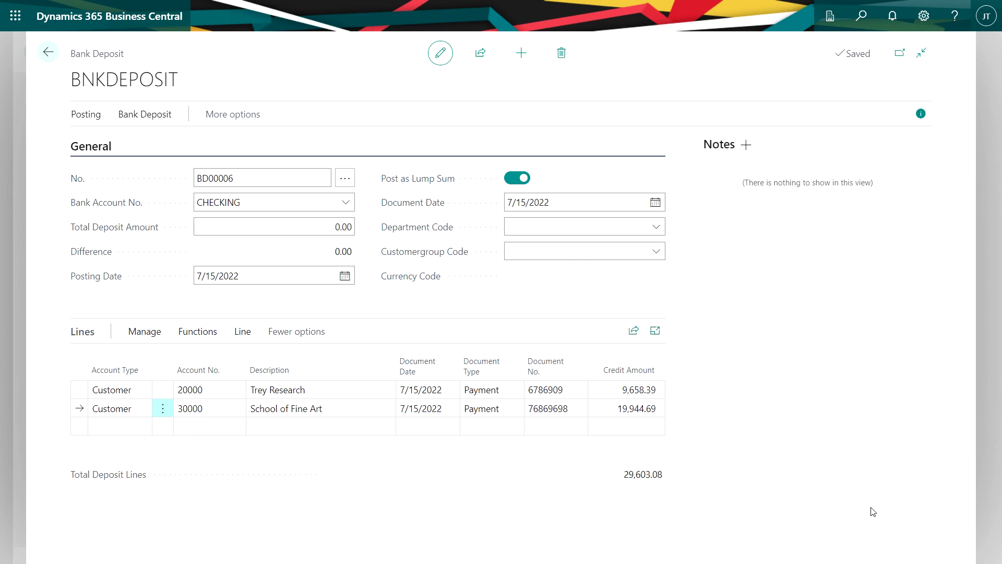
- Enter 29,603.08 as Total Deposit Amount and post deposit BD00006
click(317, 221)
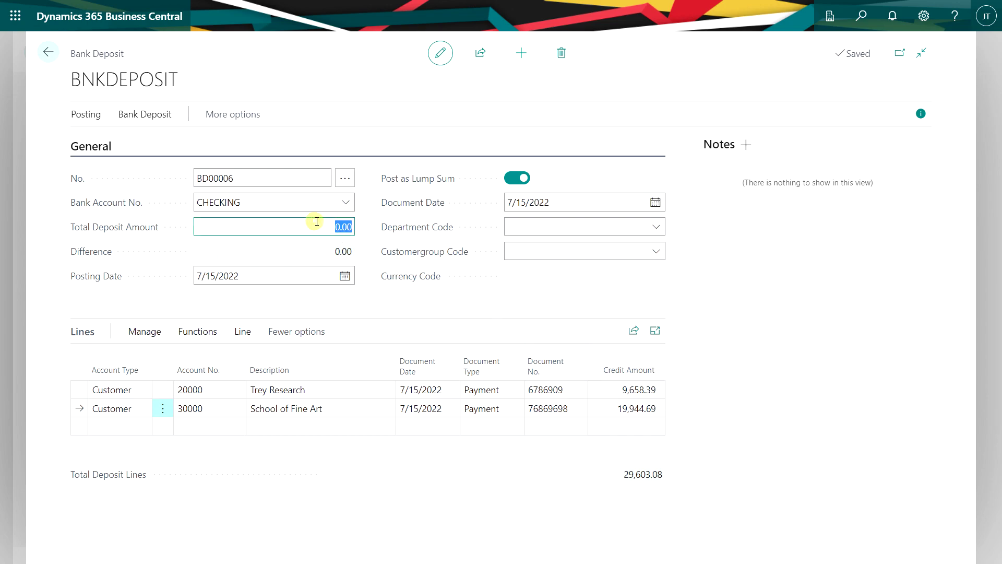
text(29603.08)
key(Tab)
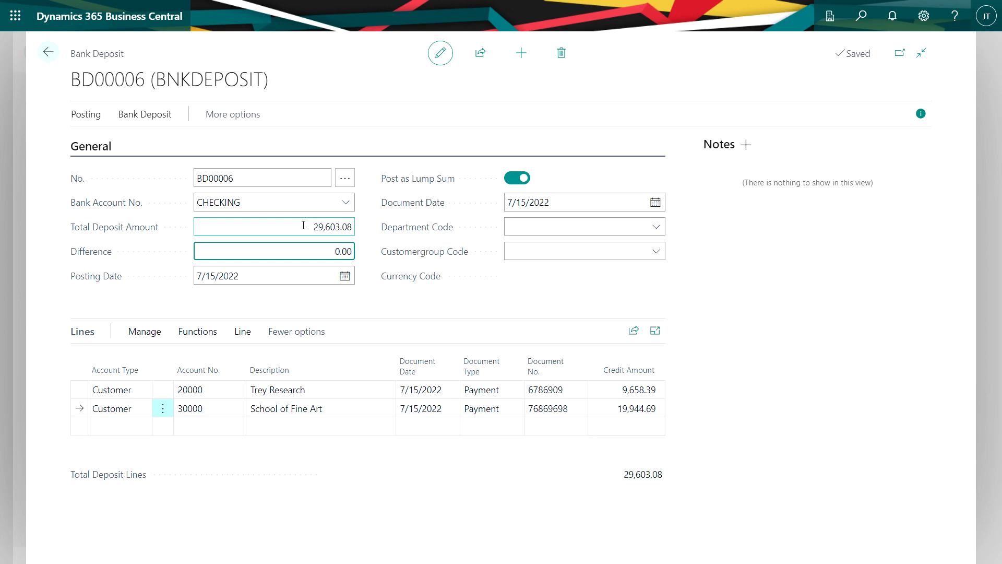
click(86, 117)
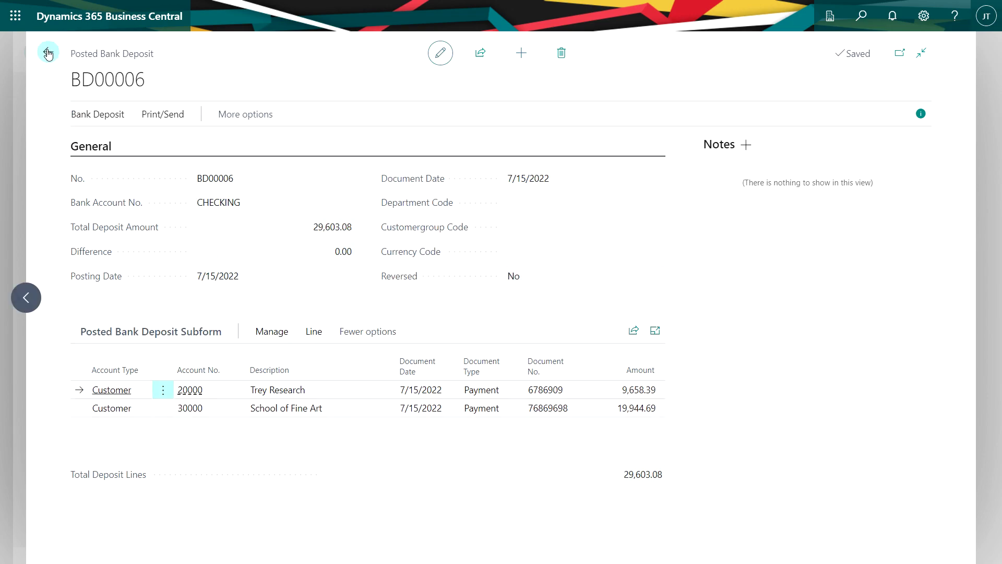
click(47, 51)
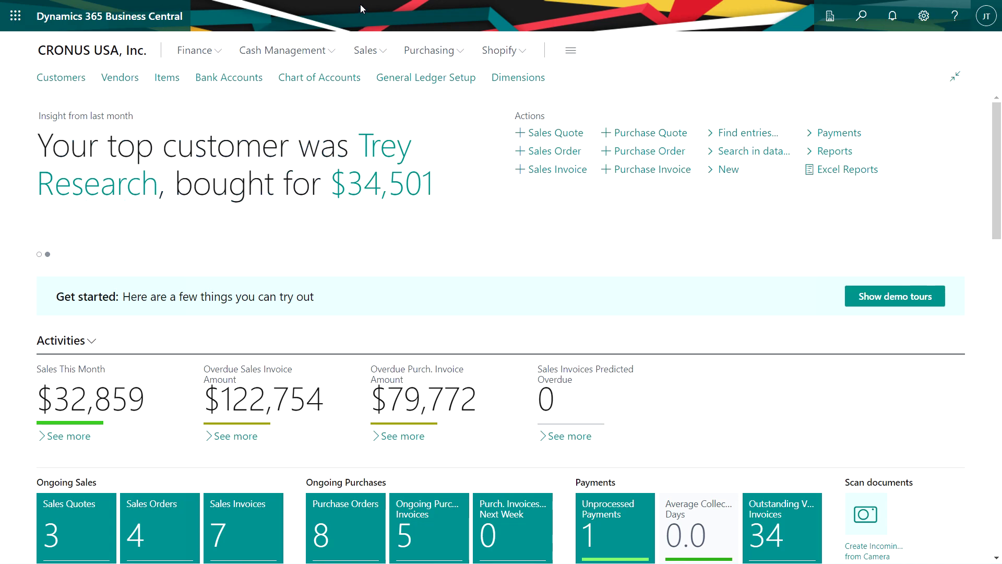
- Open the CUSTOMER batch of the cash receipt journals
click(297, 53)
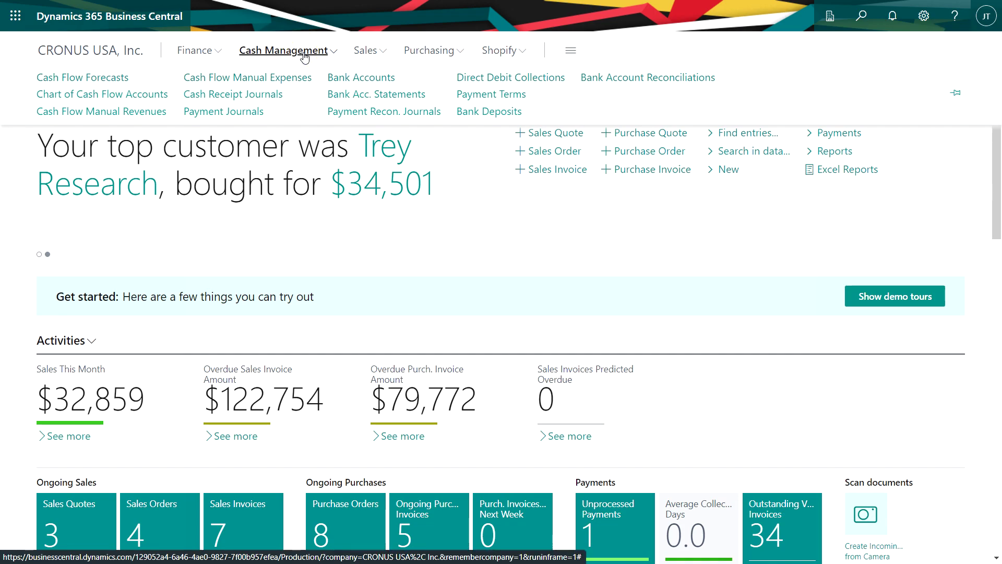
click(250, 97)
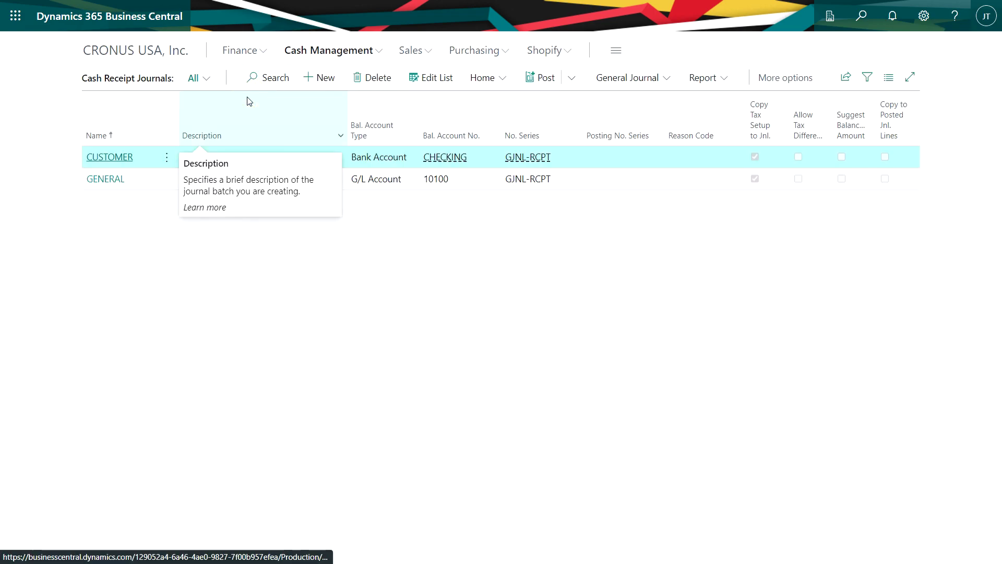
click(104, 158)
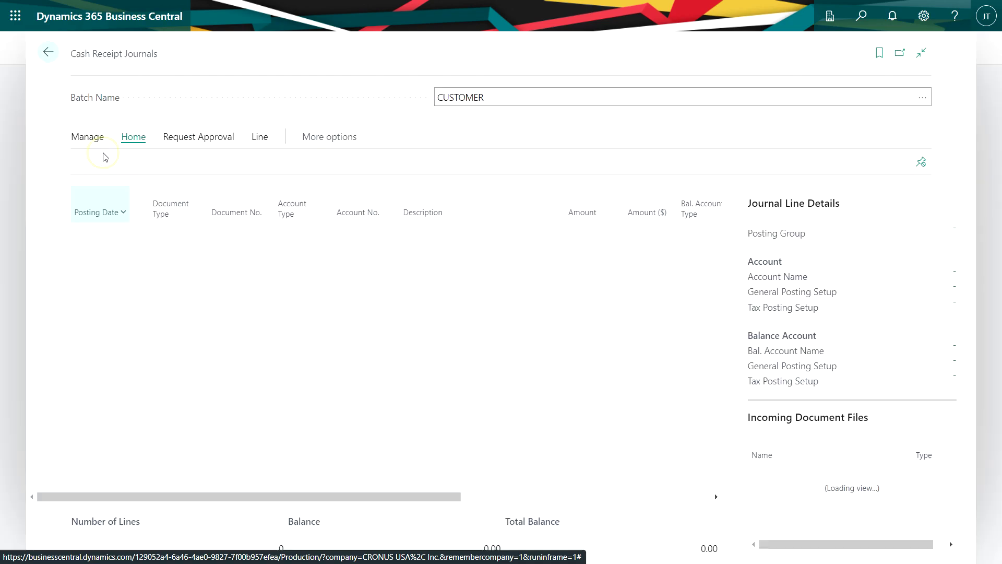
- Enter payment line 755667 for Customer 40000 Alpine Ski House
click(251, 238)
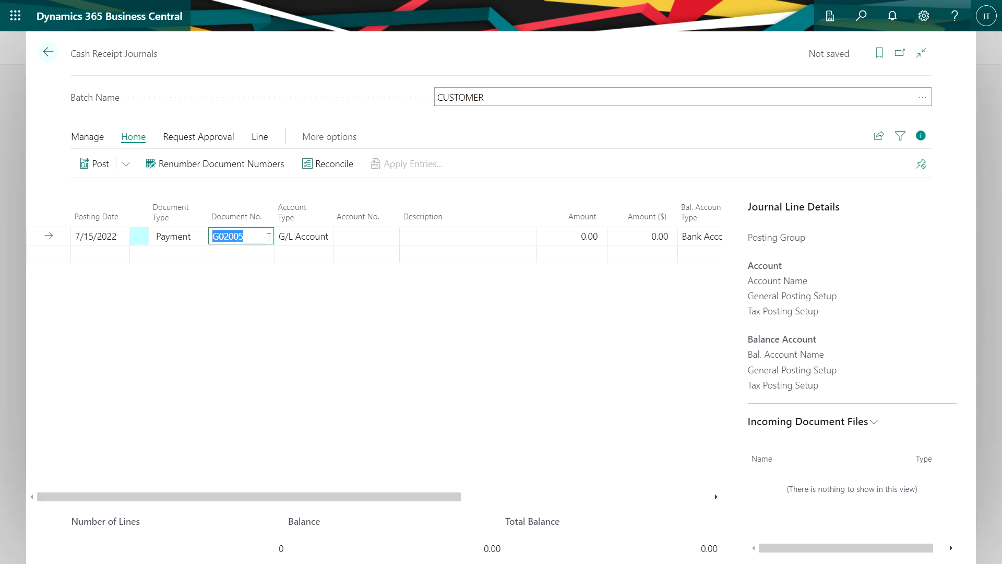
text(755667)
click(326, 237)
click(313, 259)
click(379, 234)
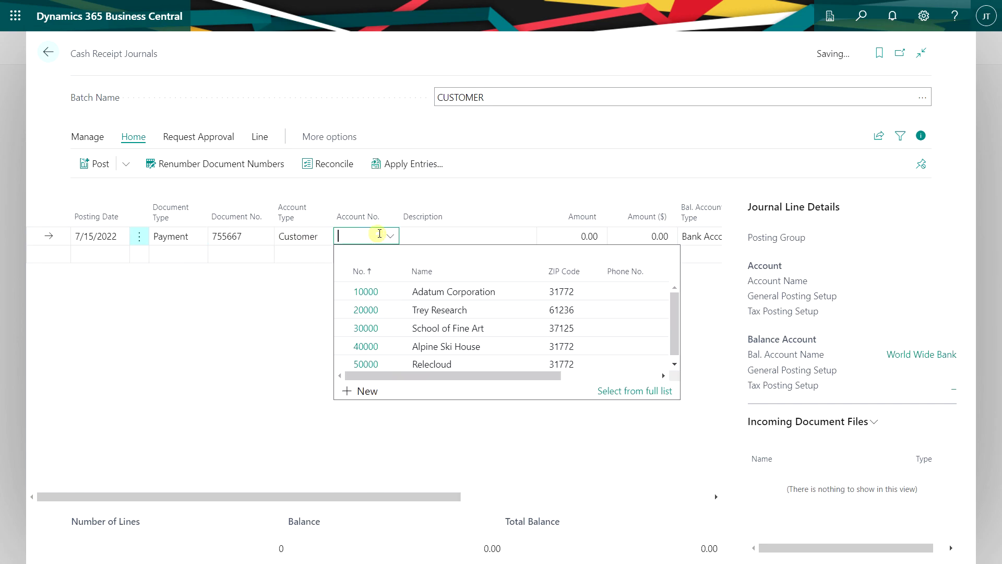
click(366, 347)
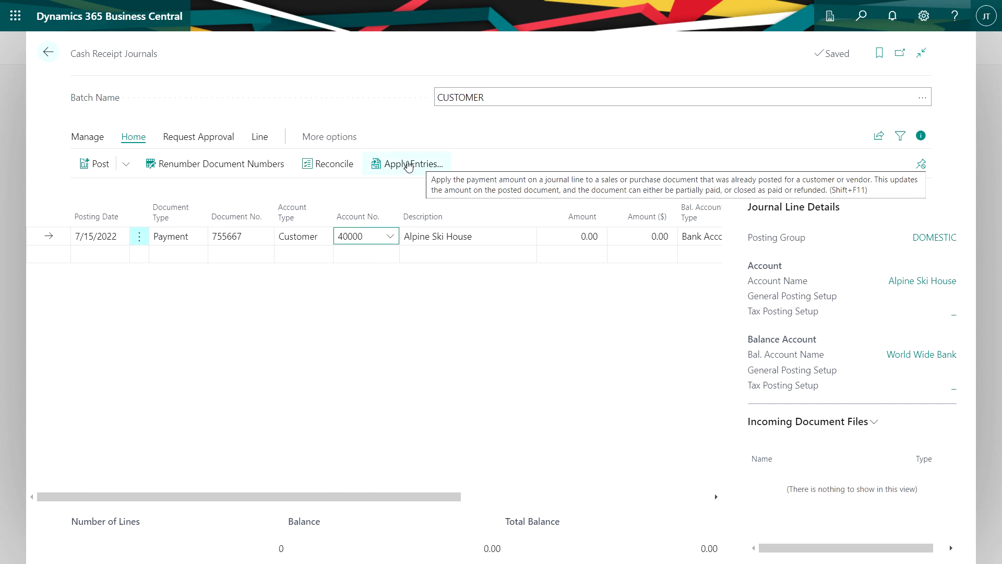
click(408, 165)
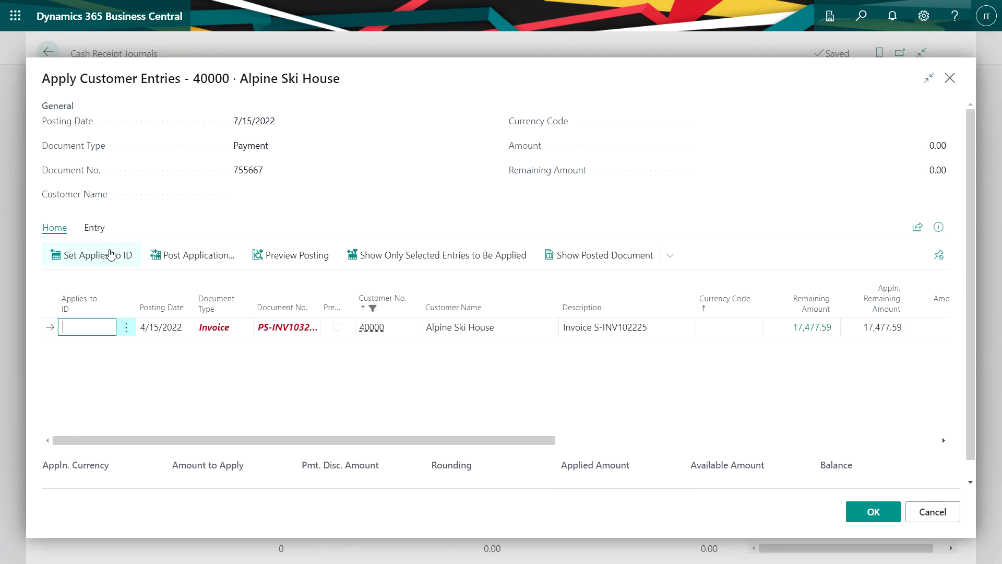
- Apply the payment to Alpine Ski House's invoice, making the line amount -17,477.59
click(110, 255)
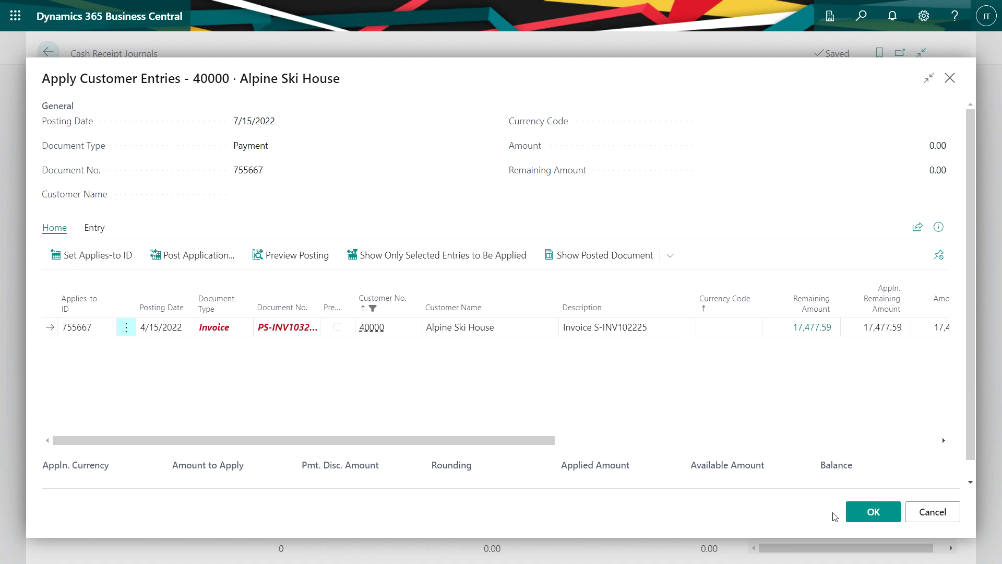
click(874, 512)
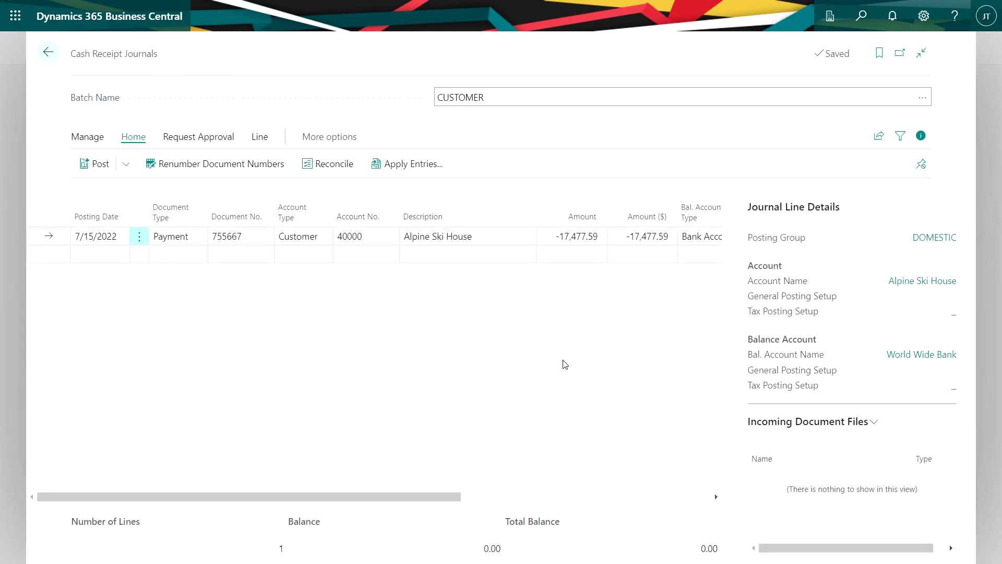
click(201, 256)
- Add payment 645857789 for Trey Research, applied to its oldest invoice for -414.64
click(191, 280)
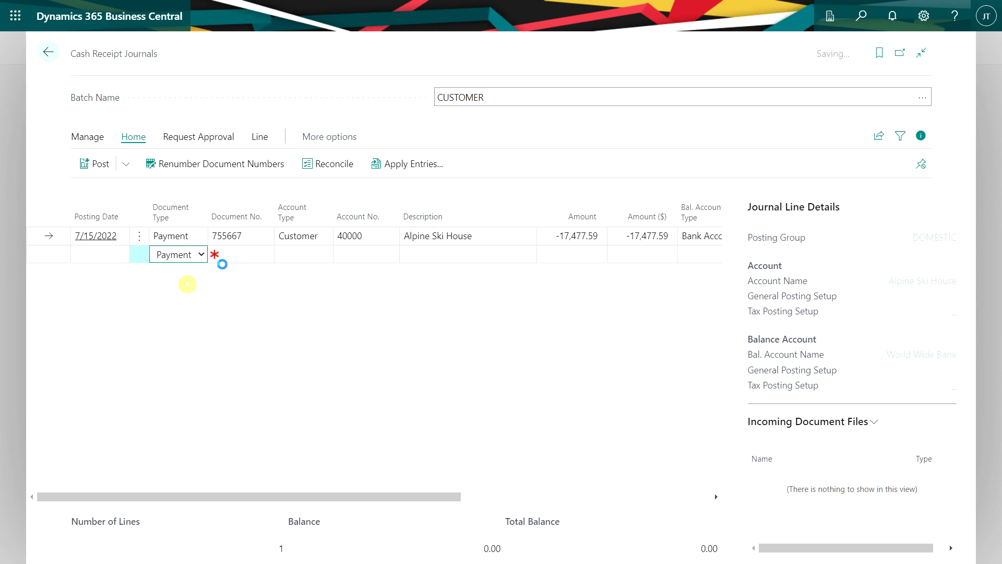
click(263, 254)
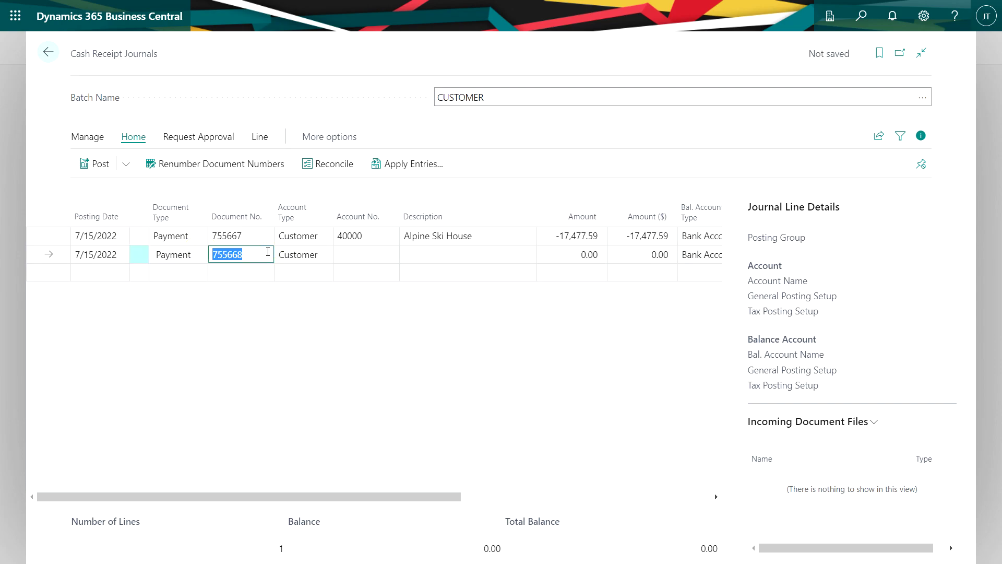
text(645857789)
key(Tab)
click(399, 165)
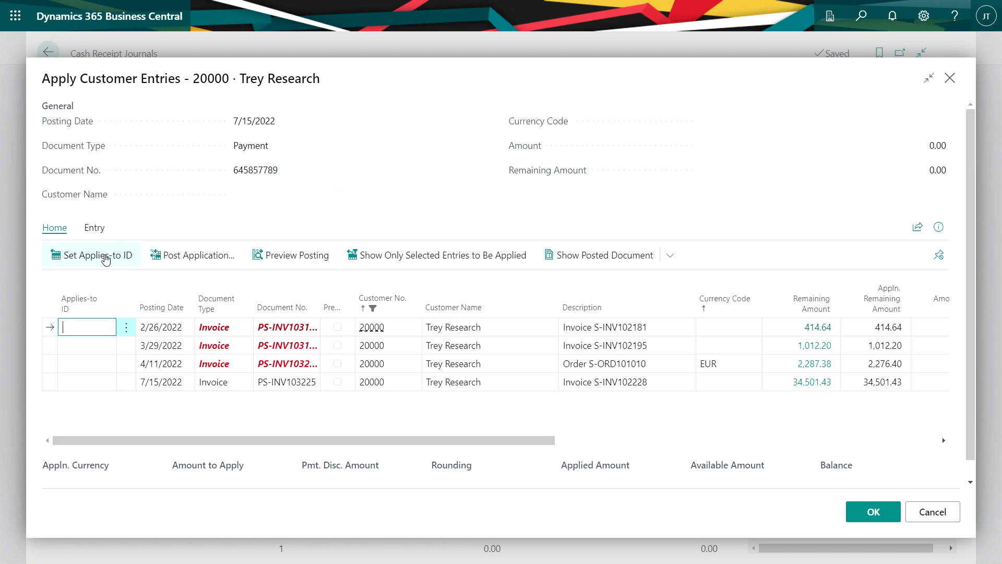
click(106, 259)
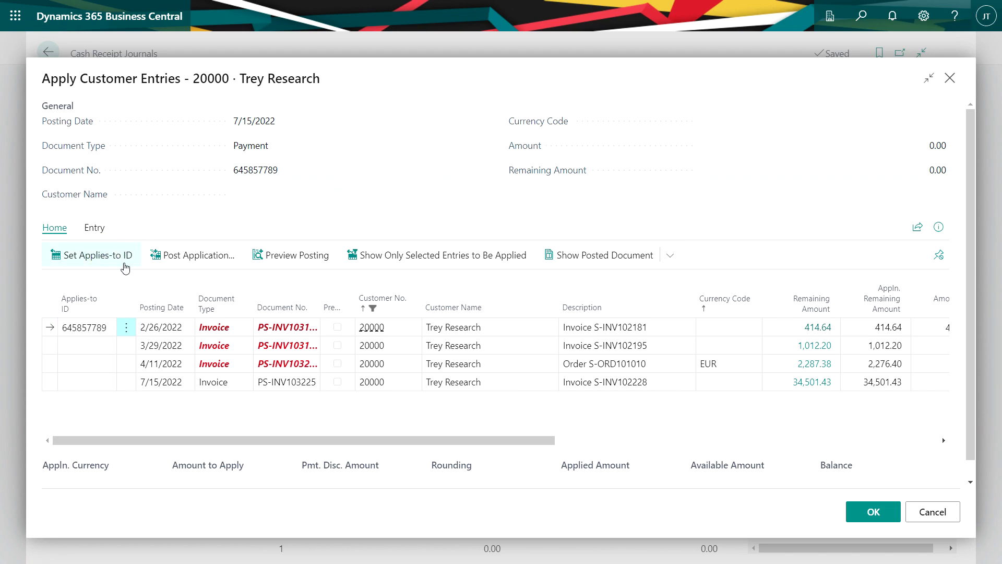
click(873, 511)
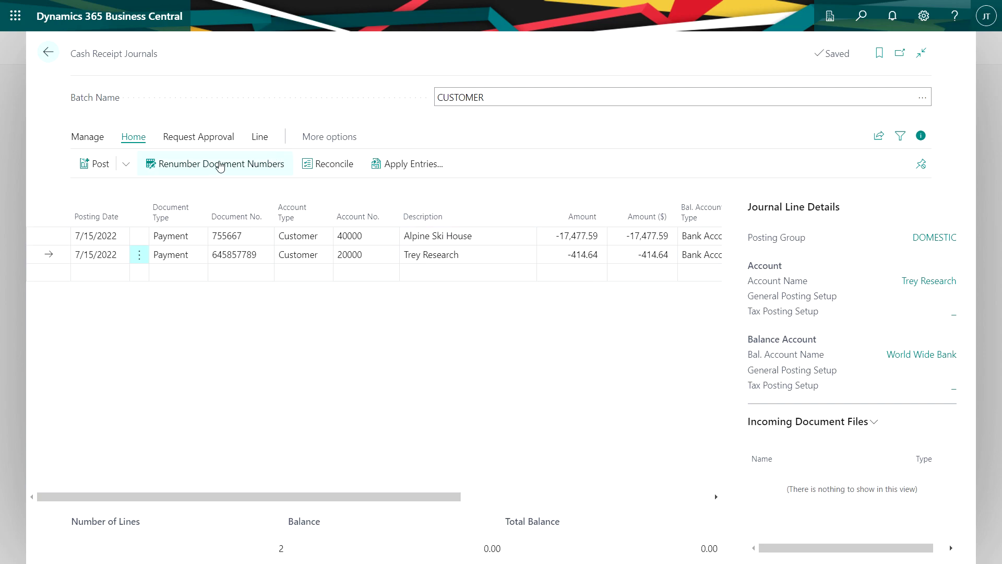
- Post the cash receipt journal and open the Bank Account Reconciliations list
click(101, 170)
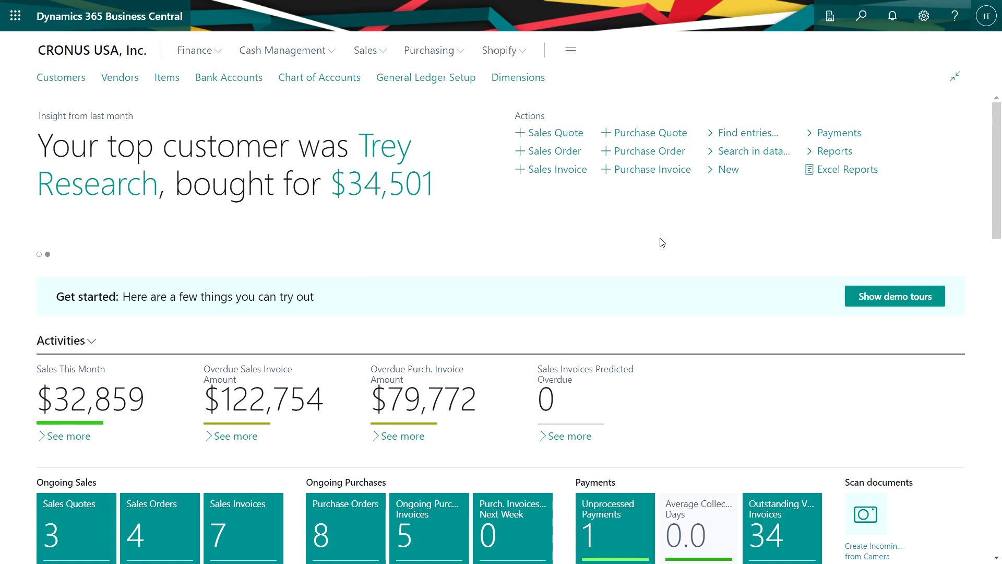
click(326, 55)
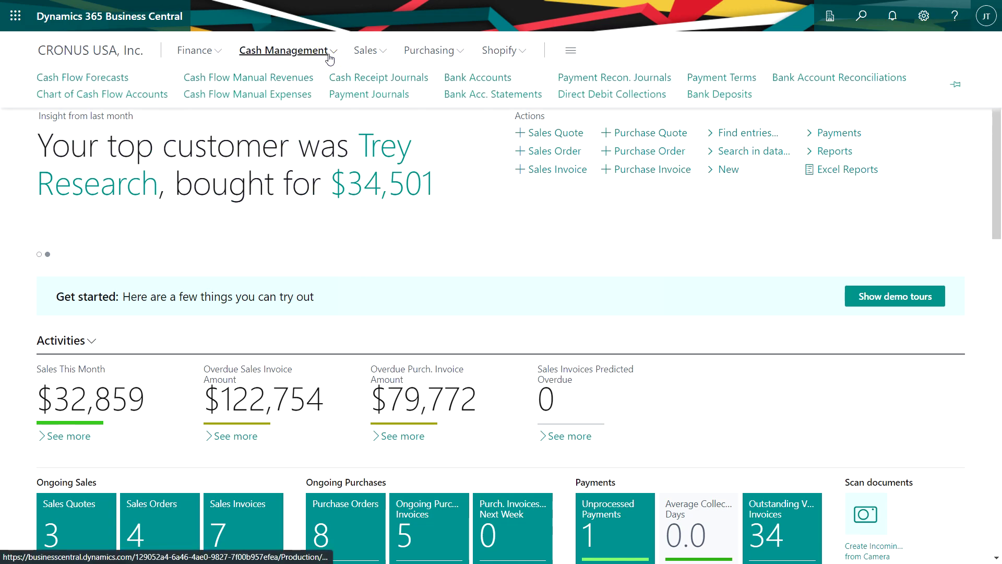
click(869, 81)
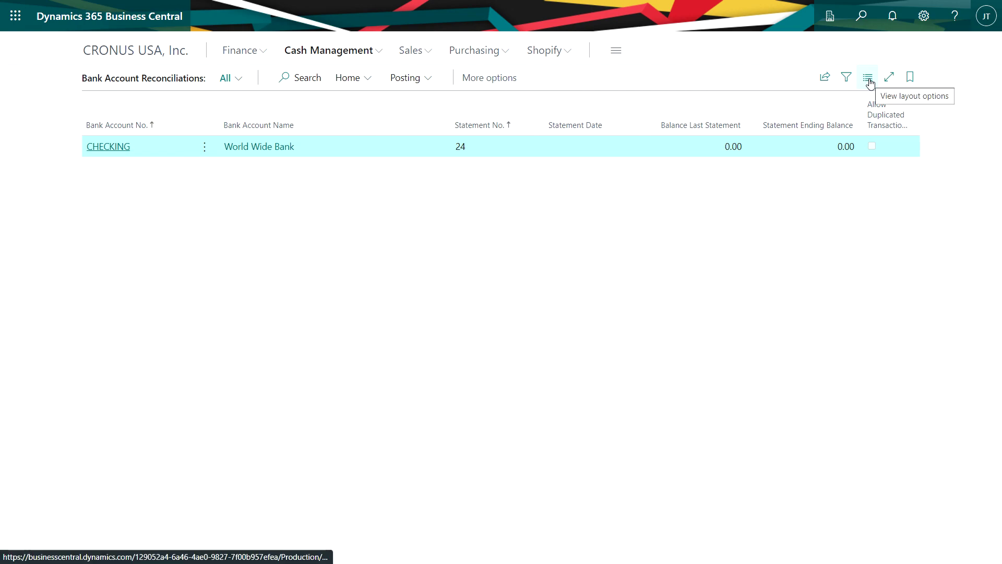
- Open CHECKING reconciliation 24 and bring deposit BD00006 and payments 645857789 and 755667 into view
click(107, 149)
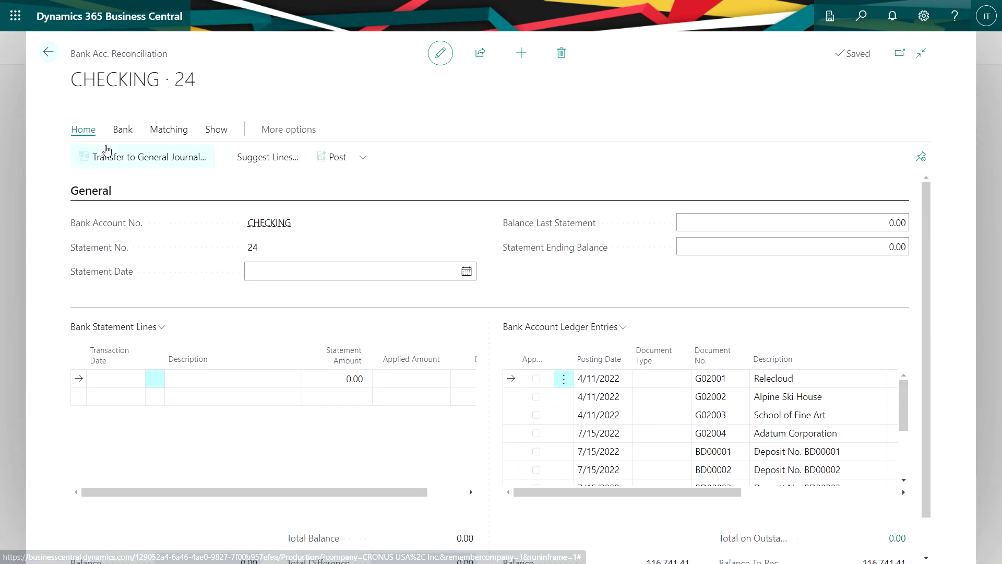
scroll(656, 463, down, 3)
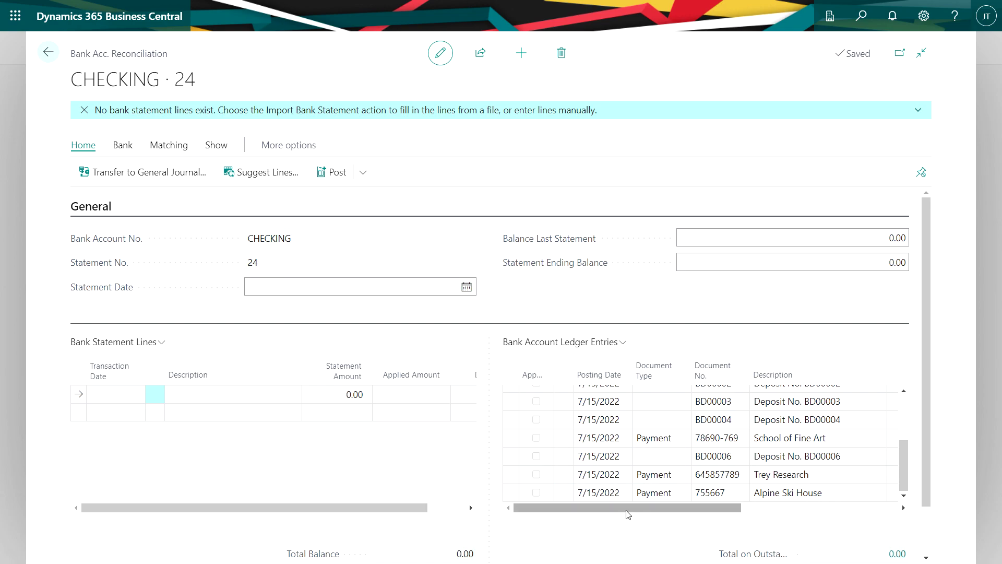
drag(629, 510, 575, 508)
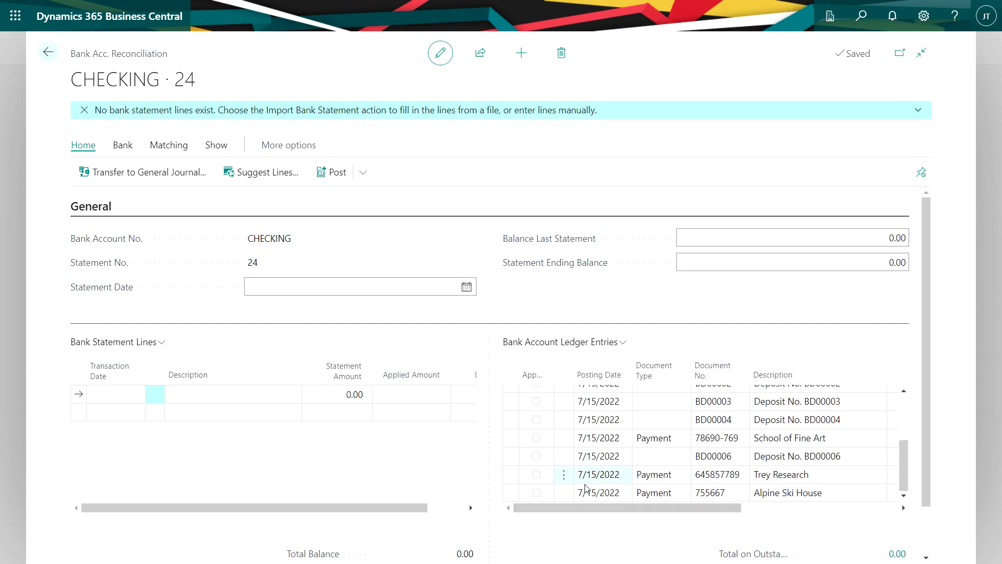